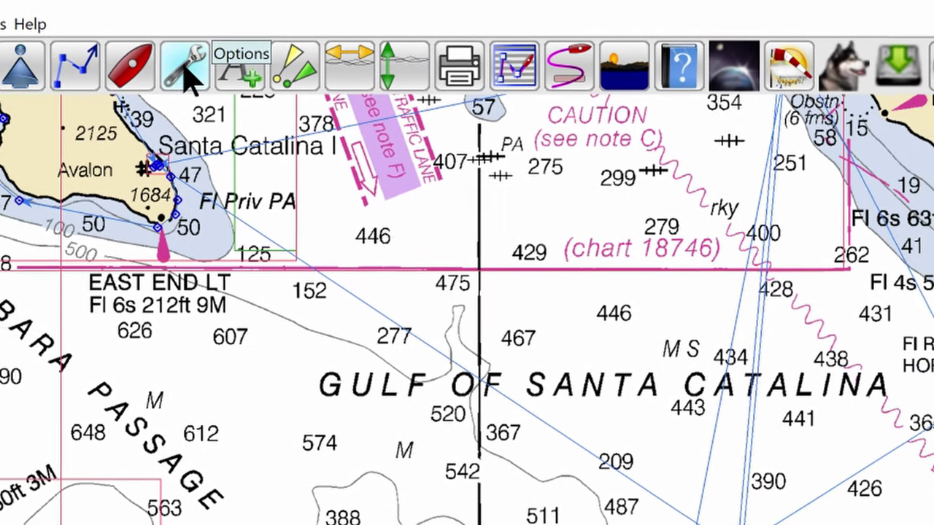
Step: Open Options > Charts > Chart Downloader and bring up the new chart source catalog list
left_click(186, 76)
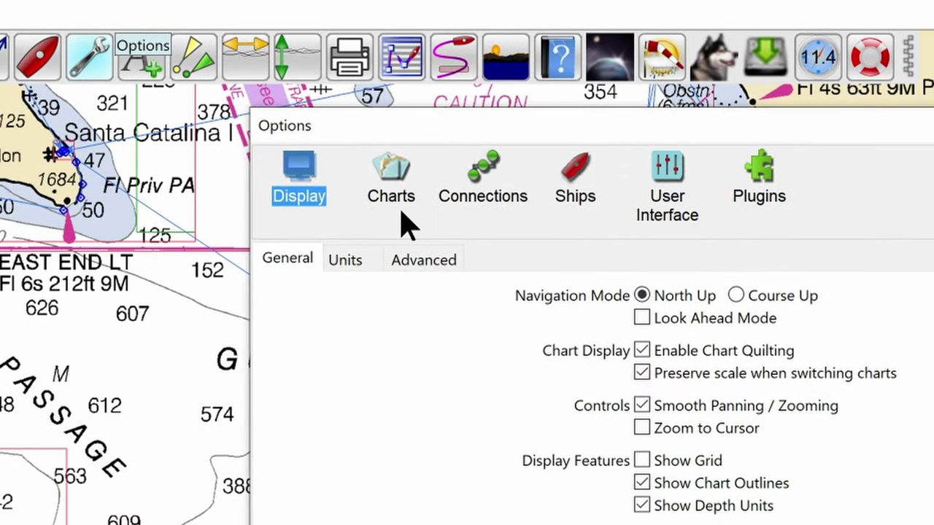
left_click(393, 184)
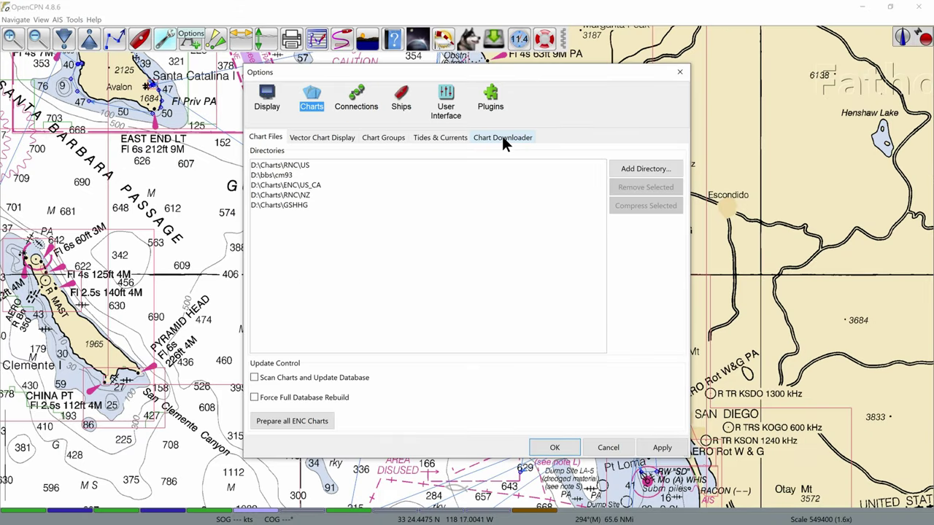
left_click(588, 173)
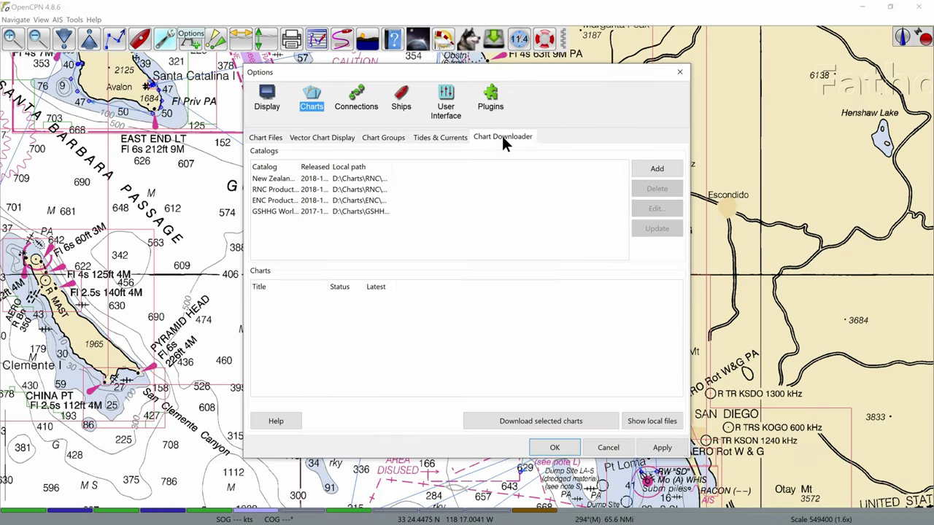
left_click(657, 170)
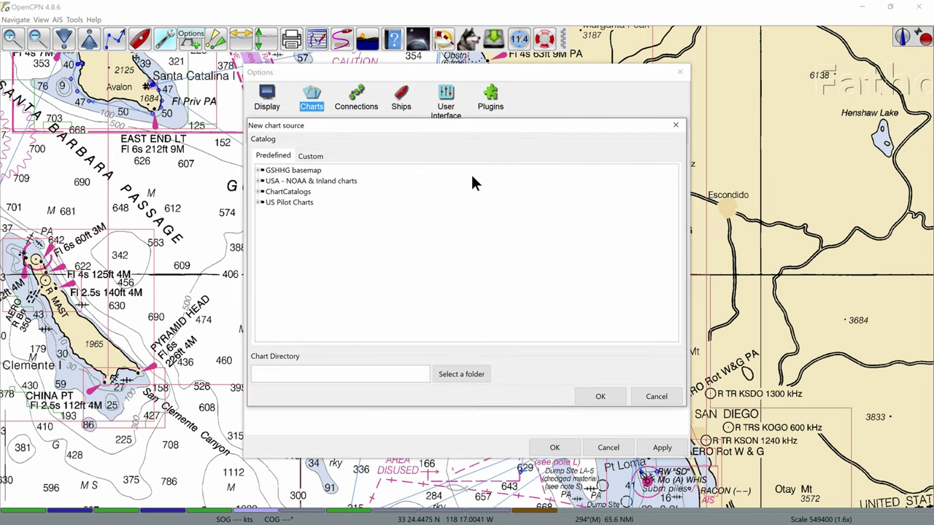
Step: Select CA - California under USA - NOAA & Inland charts > RNC > by States
left_click(260, 181)
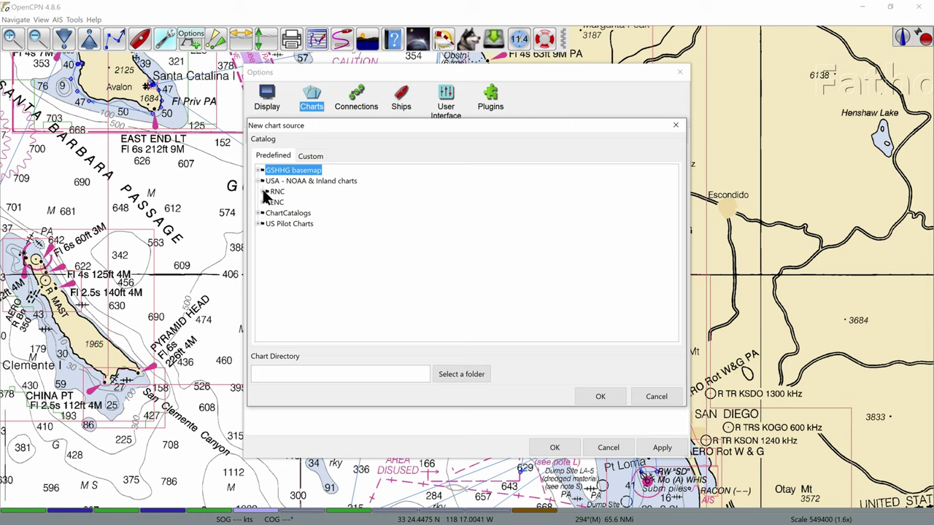
left_click(264, 193)
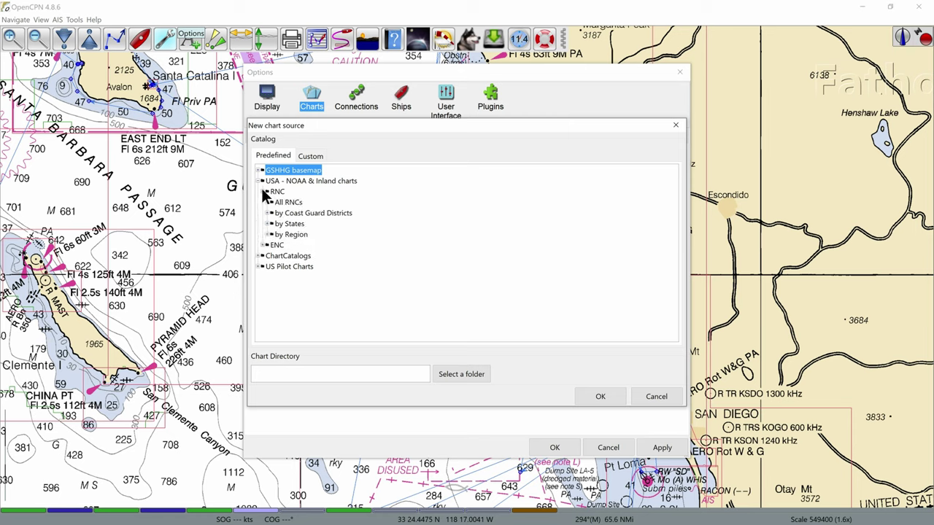
left_click(286, 226)
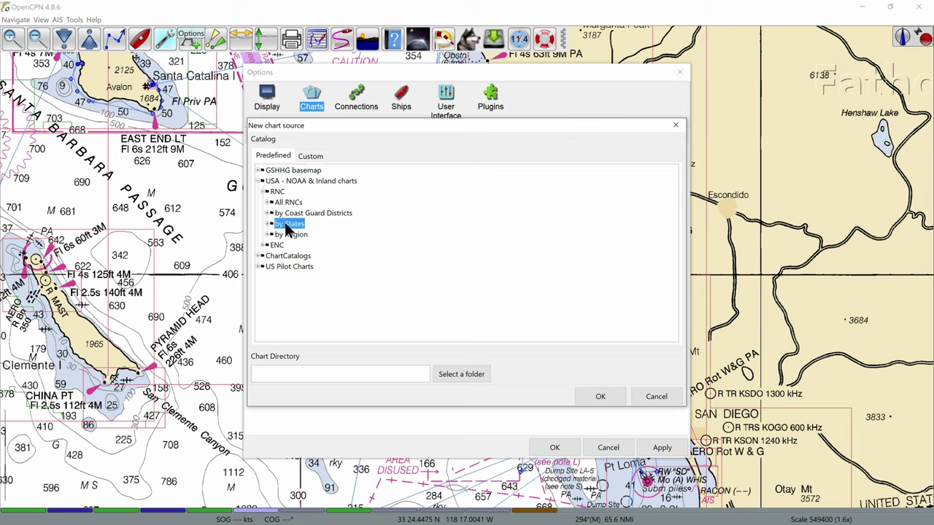
left_click(270, 224)
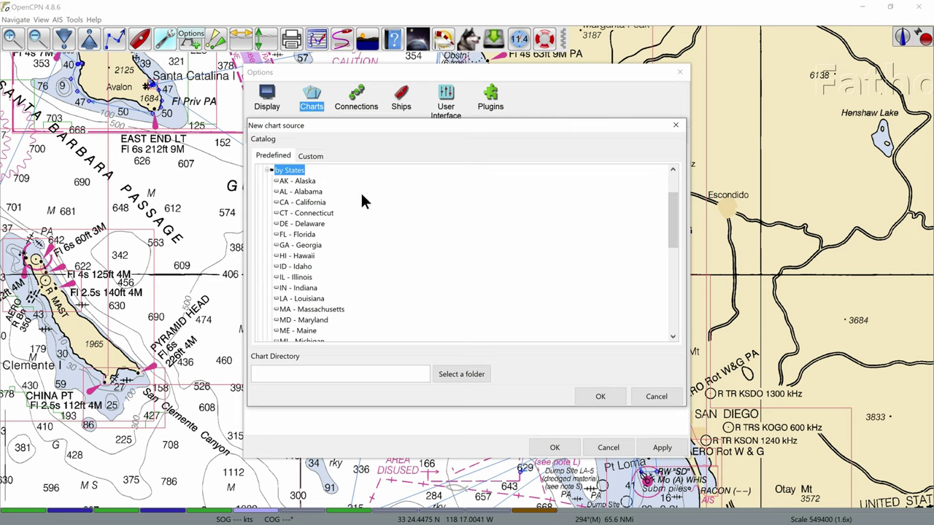
left_click(308, 202)
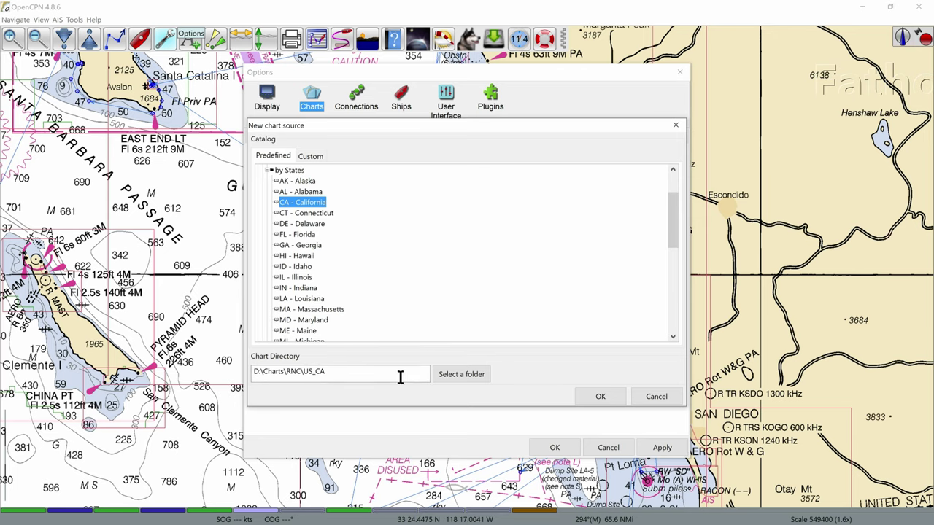
Step: Add the California catalog at D:\Charts\RNC\US_CA and update its chart list
left_click(621, 395)
left_click(357, 191)
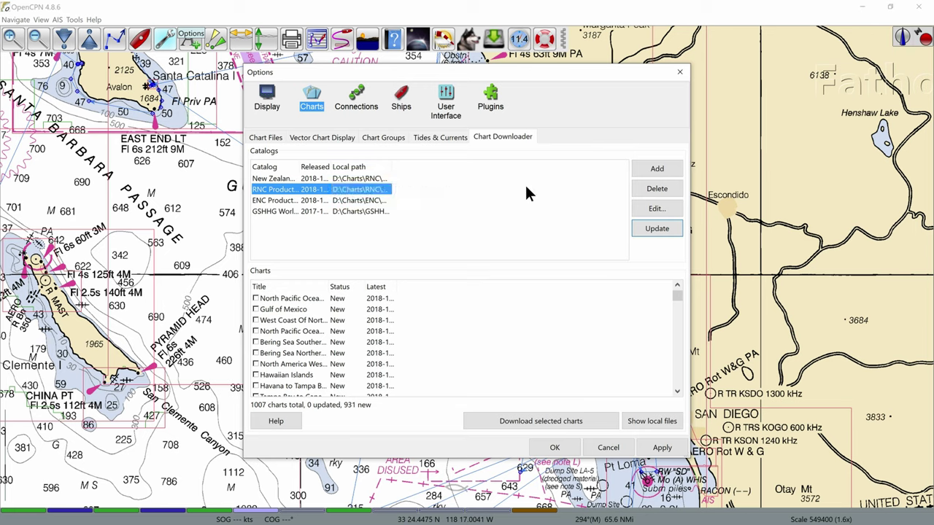
left_click(655, 228)
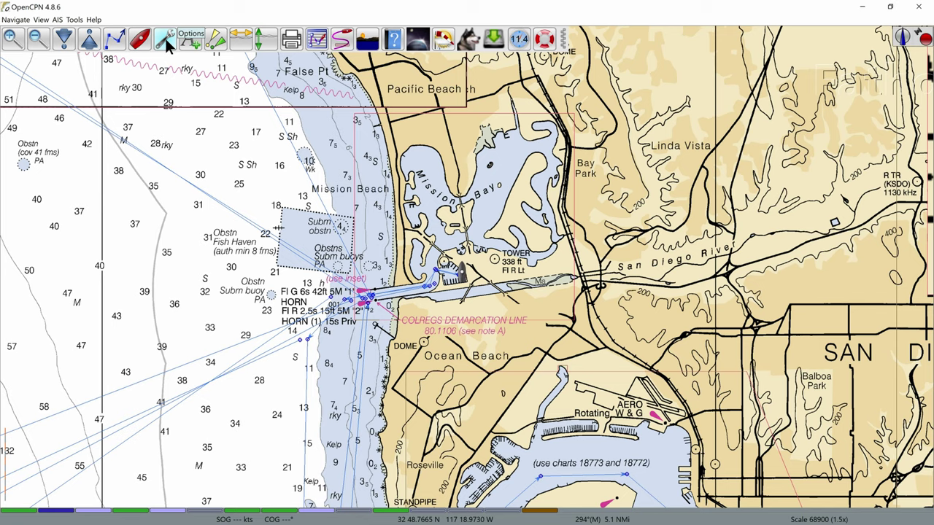
Step: Keep Lat/Long as Degrees, Decimal Minutes under Display > Units, then apply and close Options
left_click(165, 37)
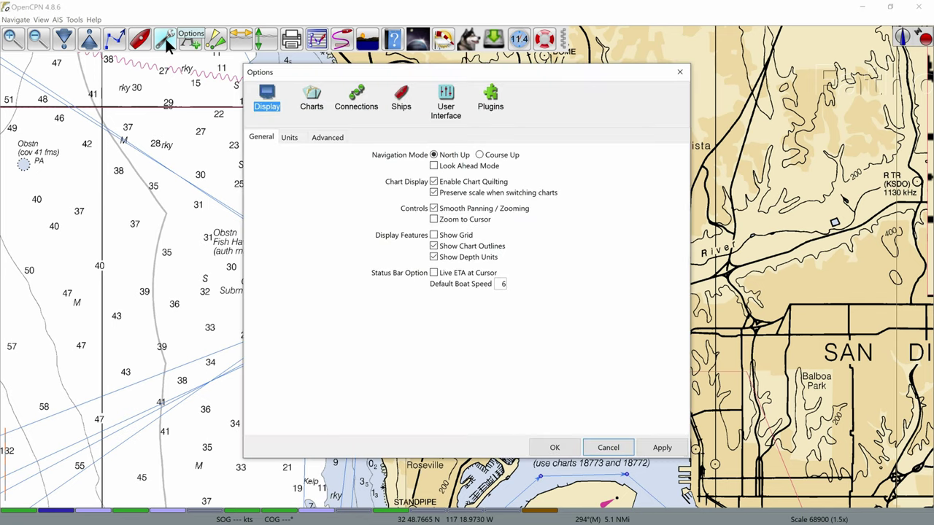
left_click(290, 138)
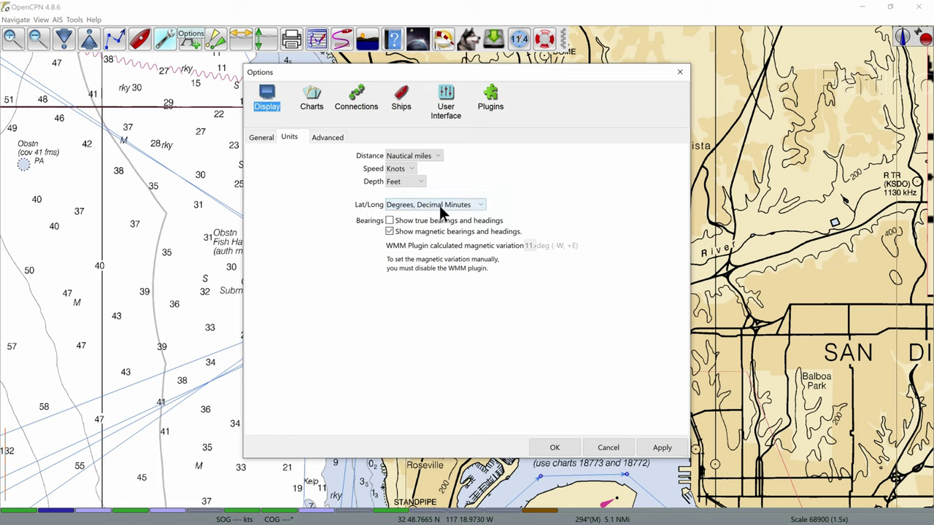
left_click(481, 206)
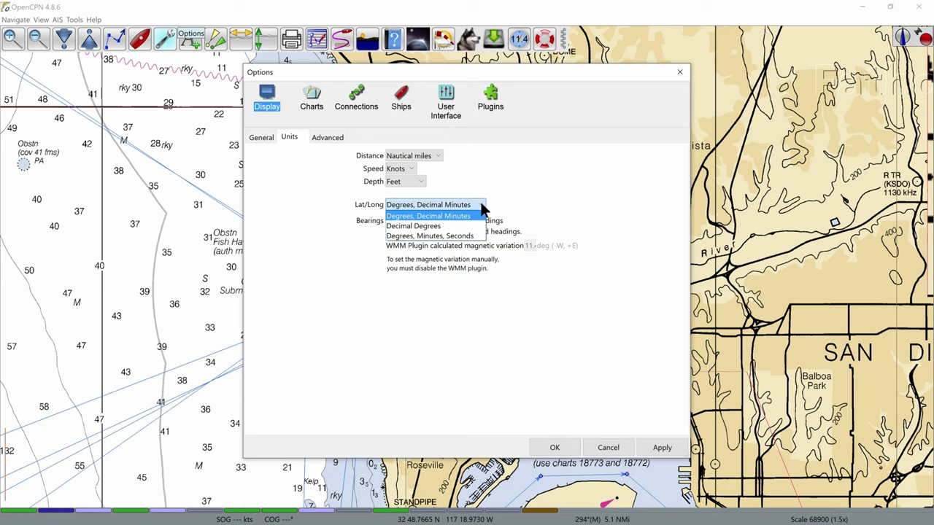
left_click(481, 207)
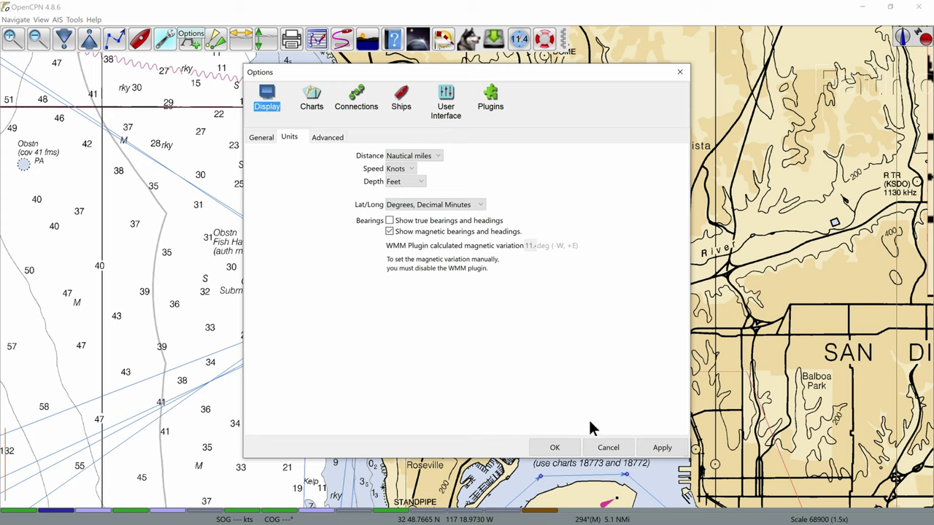
left_click(659, 449)
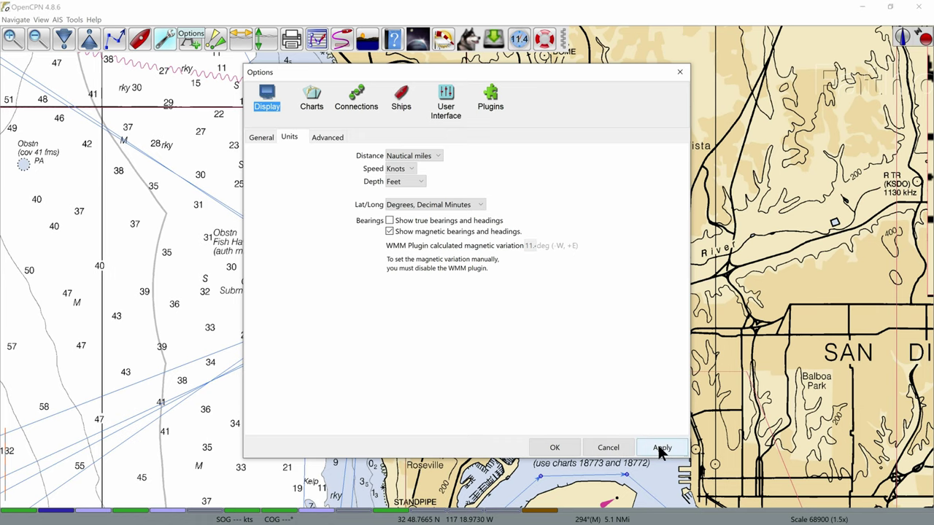
left_click(563, 447)
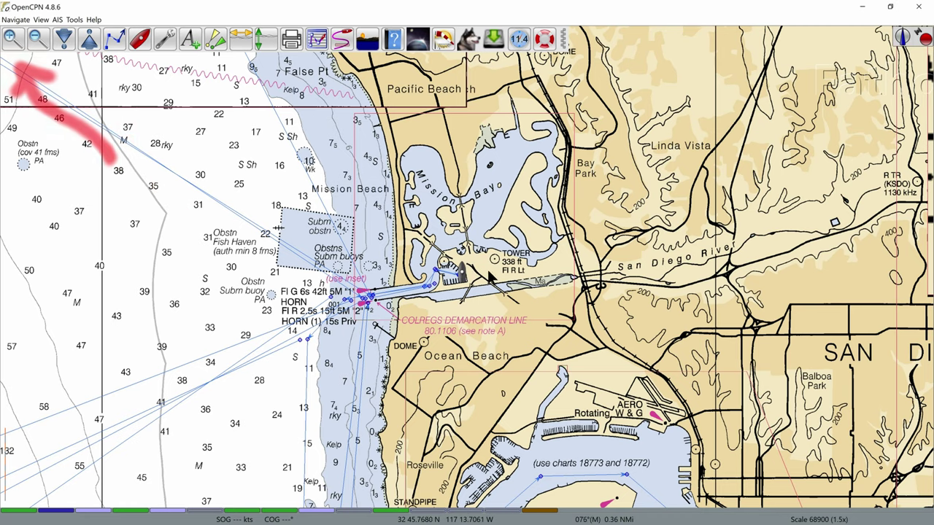
key("plus")
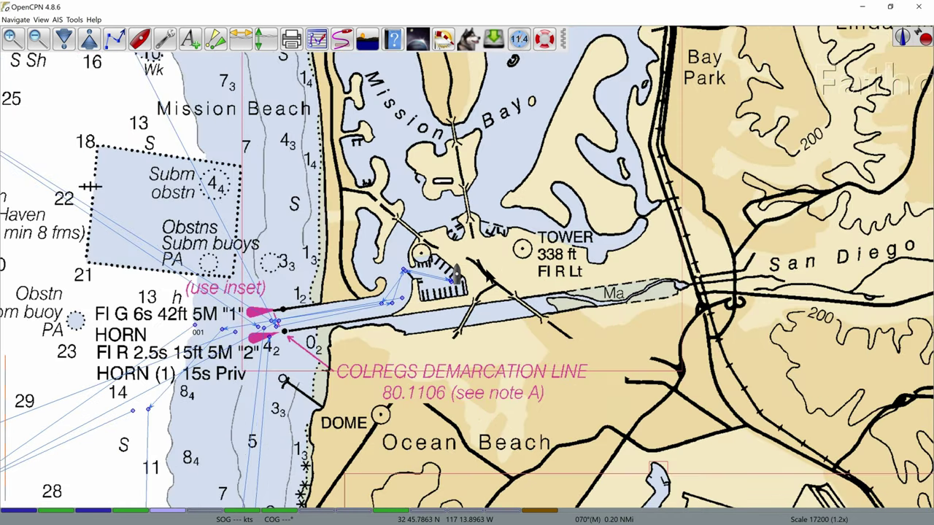
Step: Zoom in close on the detailed Mission Bay chart
key("plus")
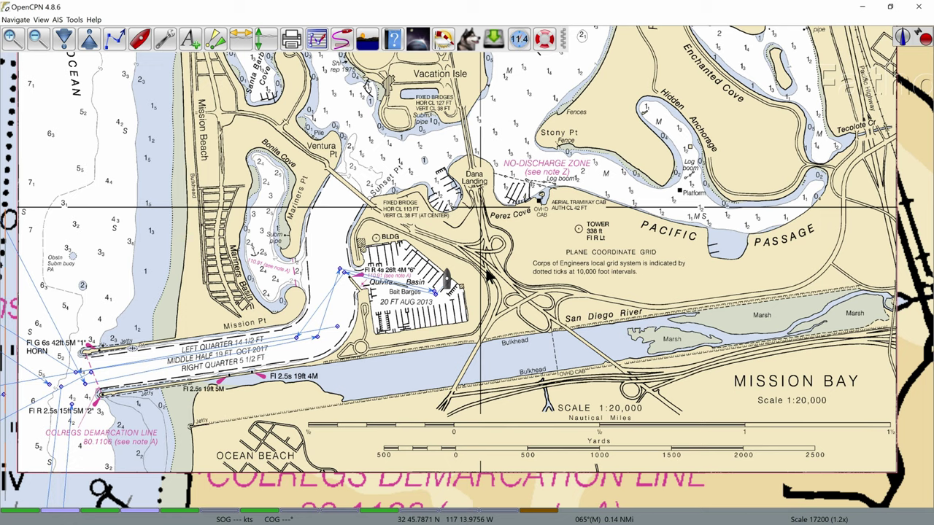
scroll(488, 273, "up", 2)
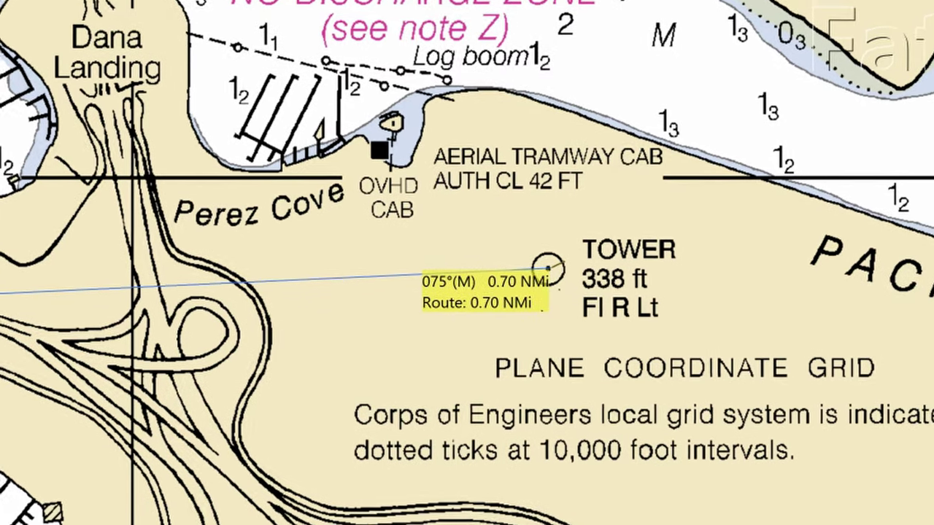
Step: Place the last route point on the 338 ft tower and end the route
left_click(596, 278)
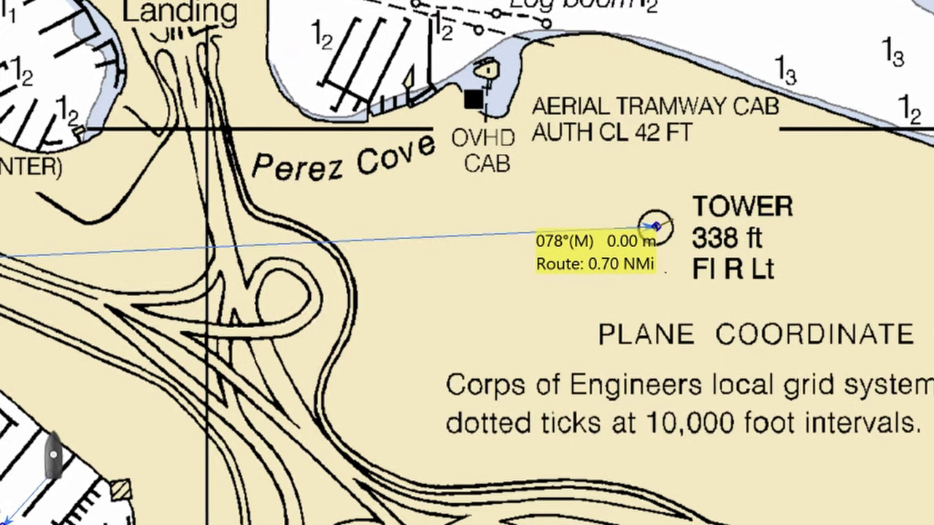
left_click(656, 226)
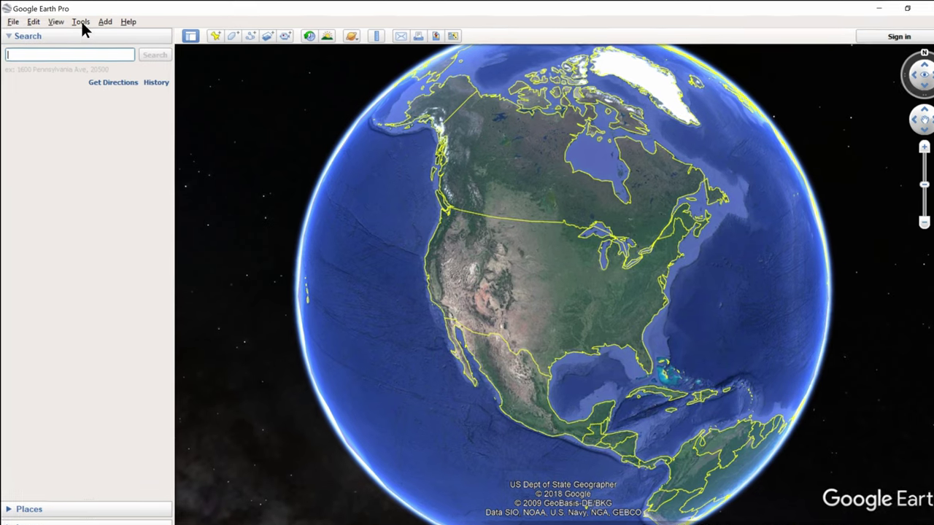
Step: Set Google Earth Pro's Show Lat/Long option to Degrees, Decimal Minutes
left_click(78, 21)
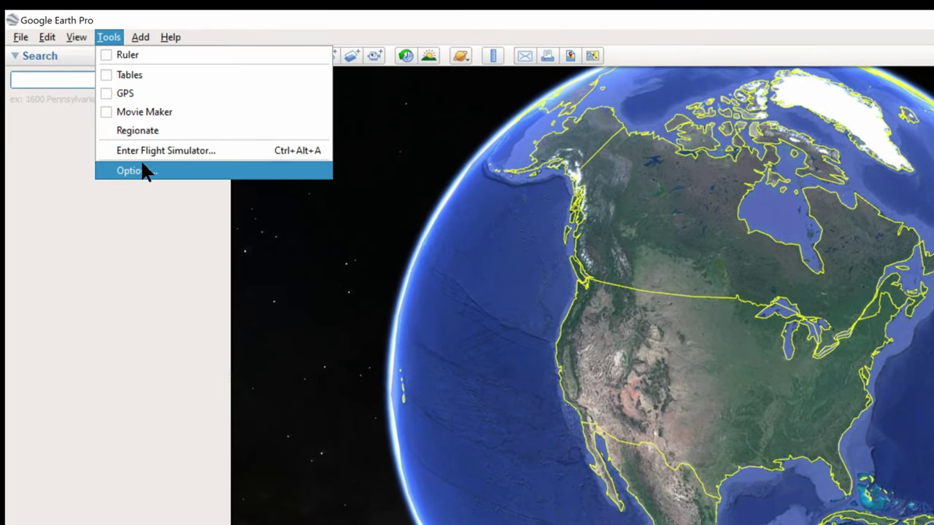
left_click(138, 163)
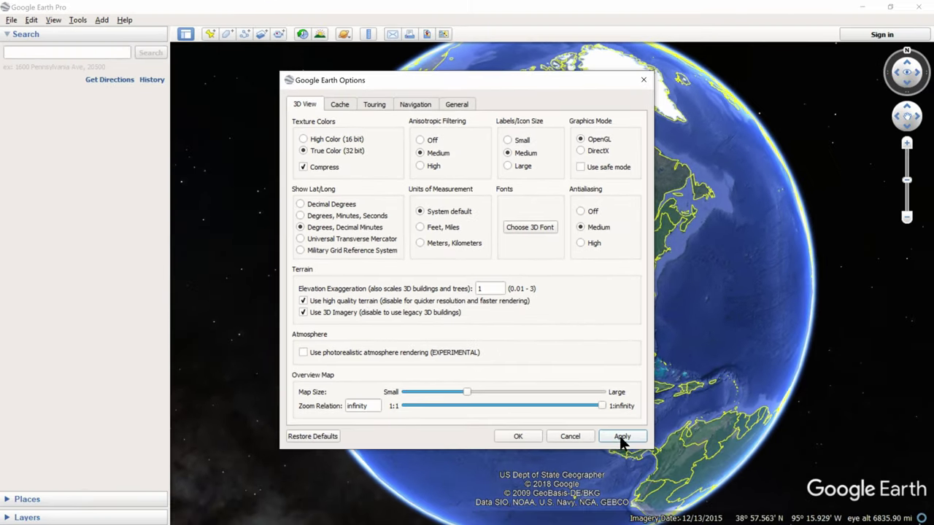
left_click(519, 437)
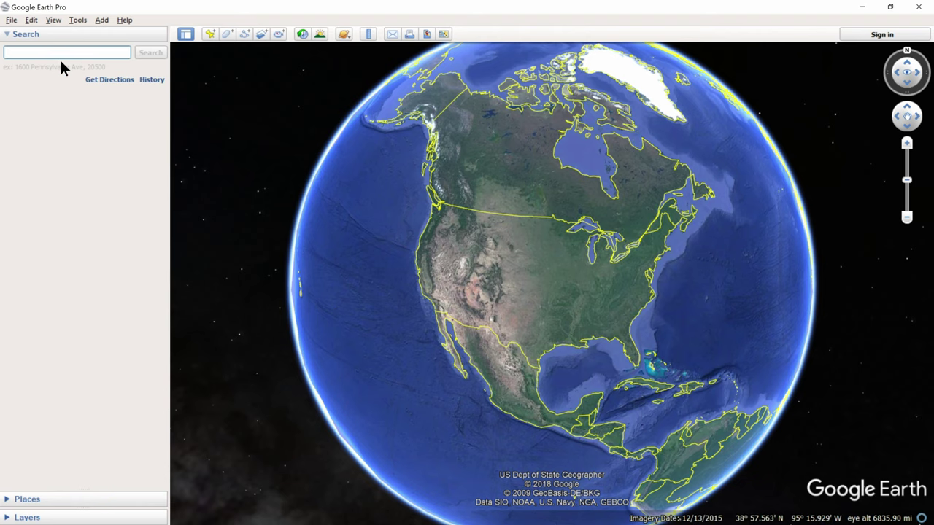
Step: Search for 32 45.896N 117 14.422W and tilt the view toward the hotel tower
type("32")
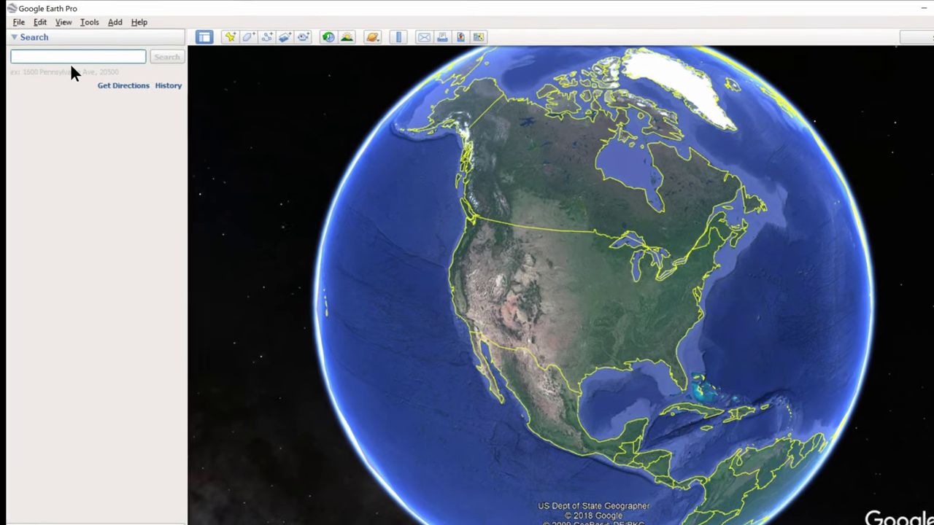
type(" 45")
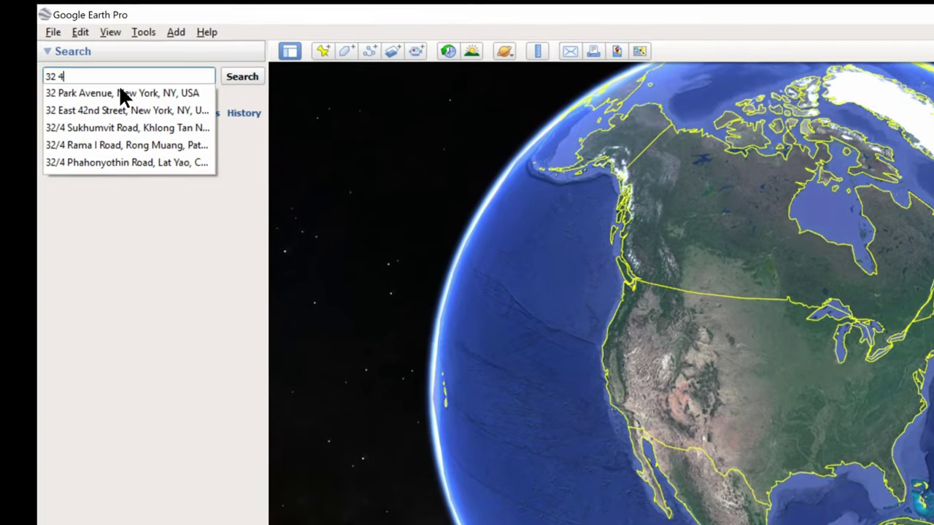
type(".896")
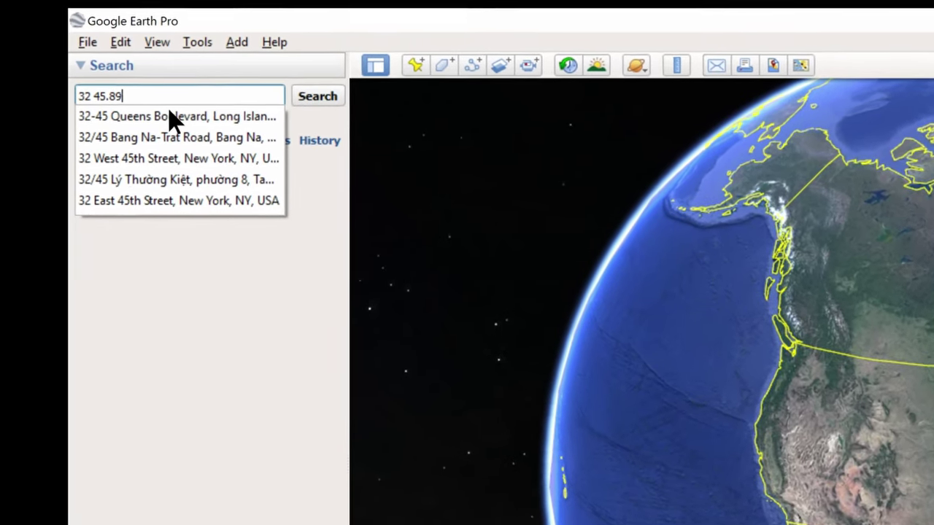
type("N 117")
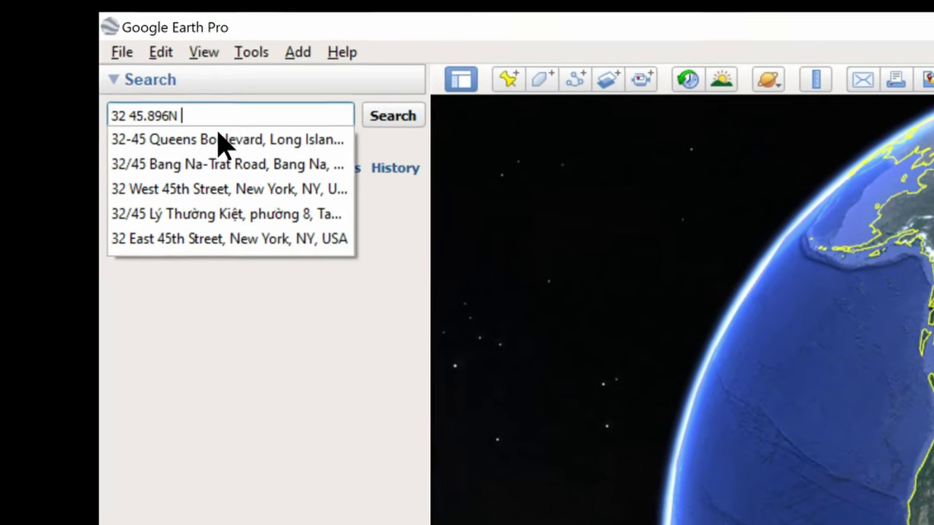
type(" 14.4")
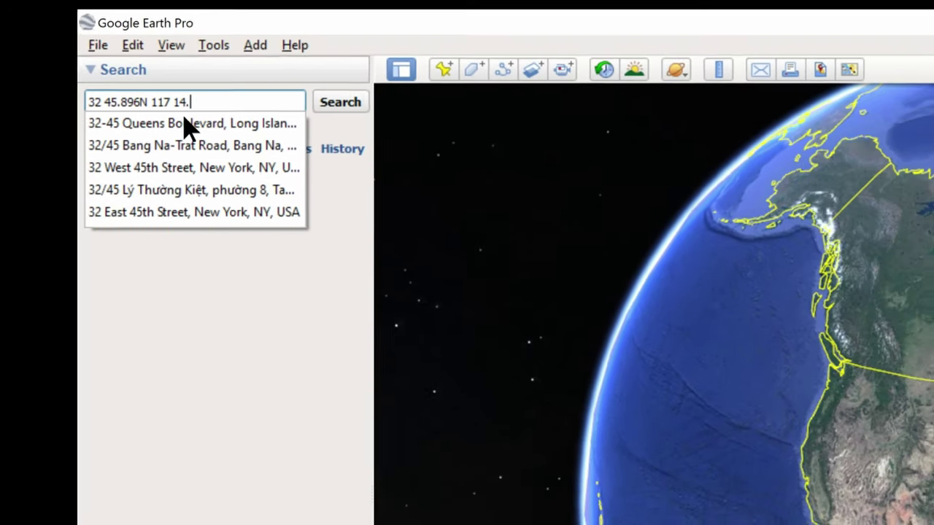
type("22W")
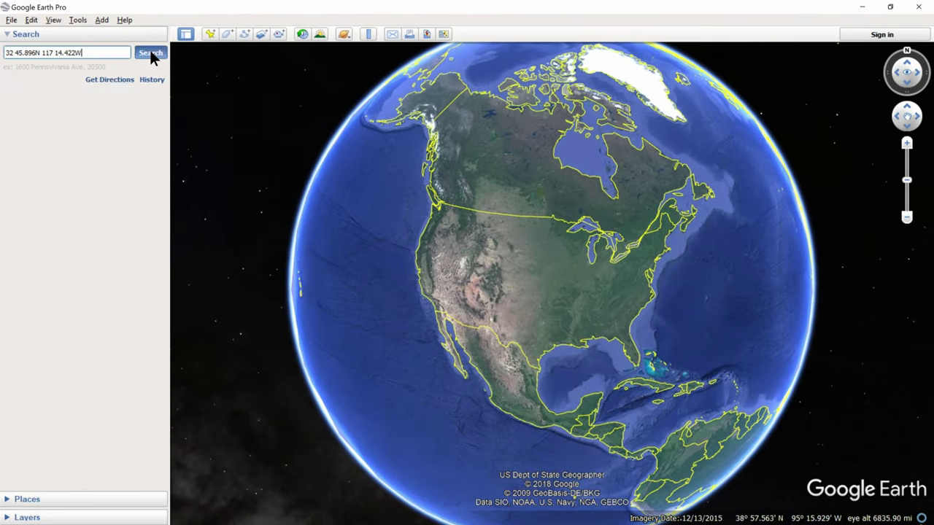
left_click(151, 54)
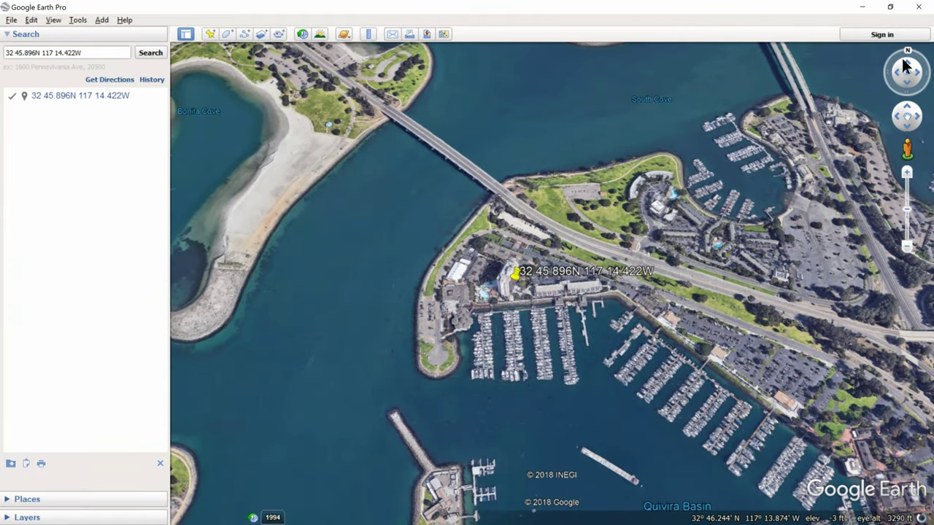
left_click_drag(905, 66, 905, 66)
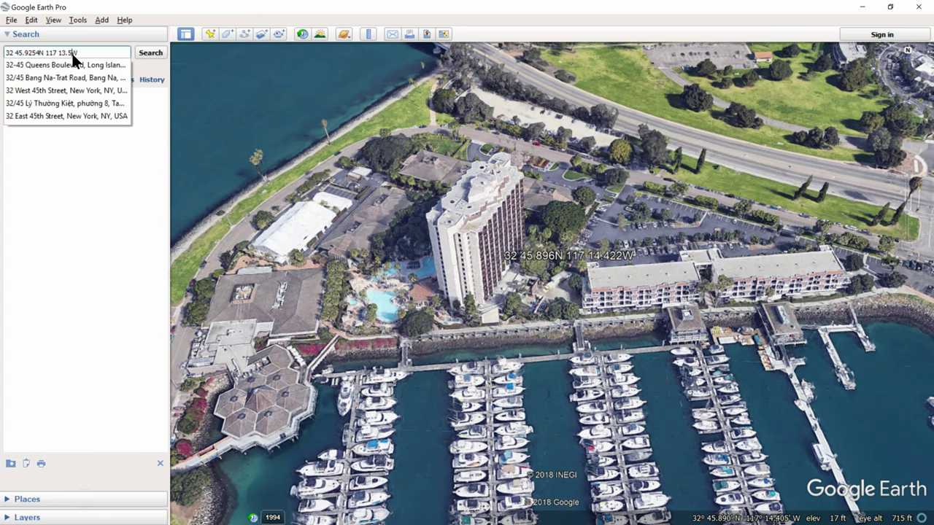
Step: Search for 32 45.9254N 117 13.5992W to pin the second position
left_click(150, 53)
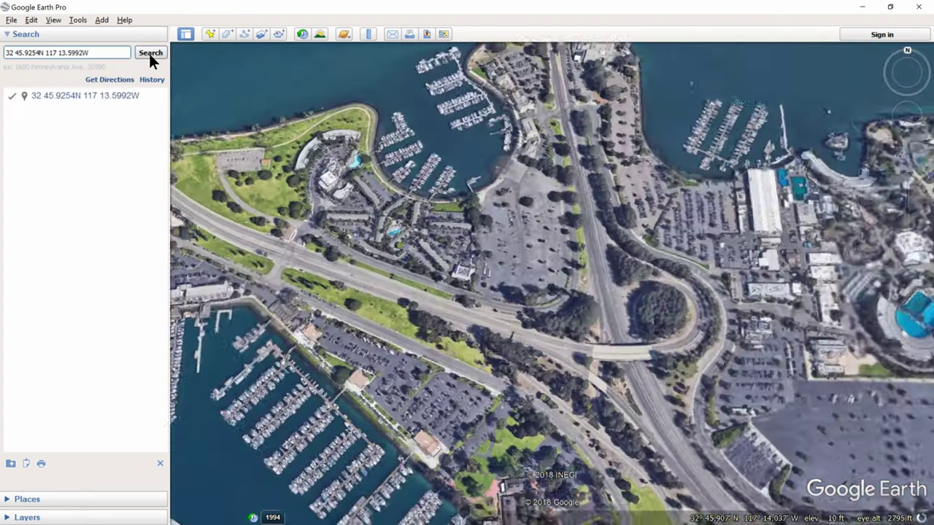